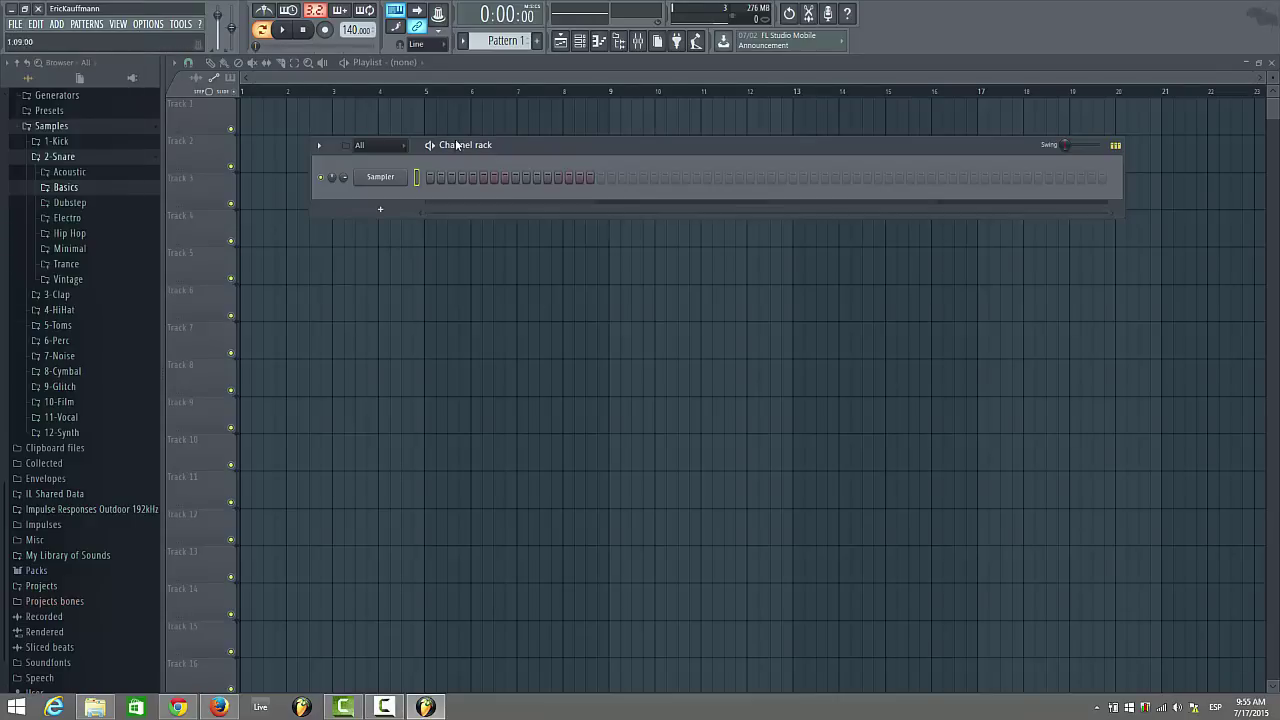
Start an MP3 export of the project, saving it as untitled in the Projects folder, and reposition the rendering window
{"action": "left_click", "coordinate": [17, 25]}
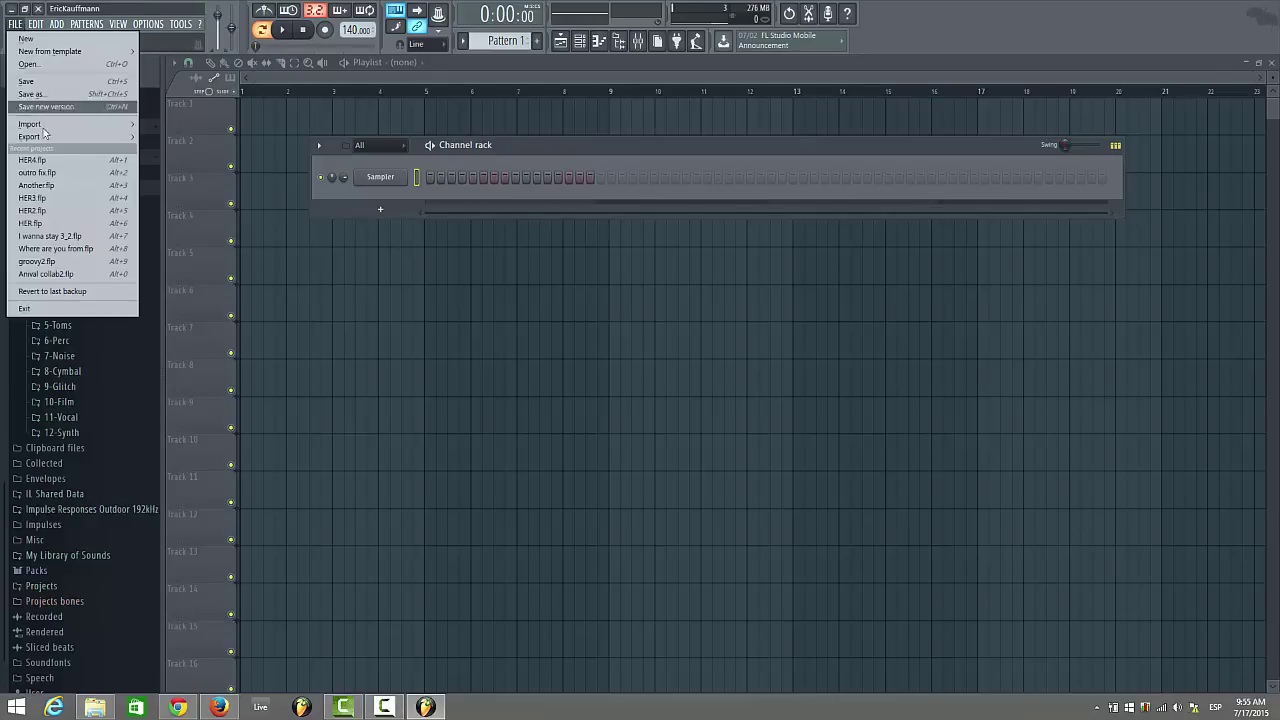
{"action": "mouse_move", "coordinate": [110, 137]}
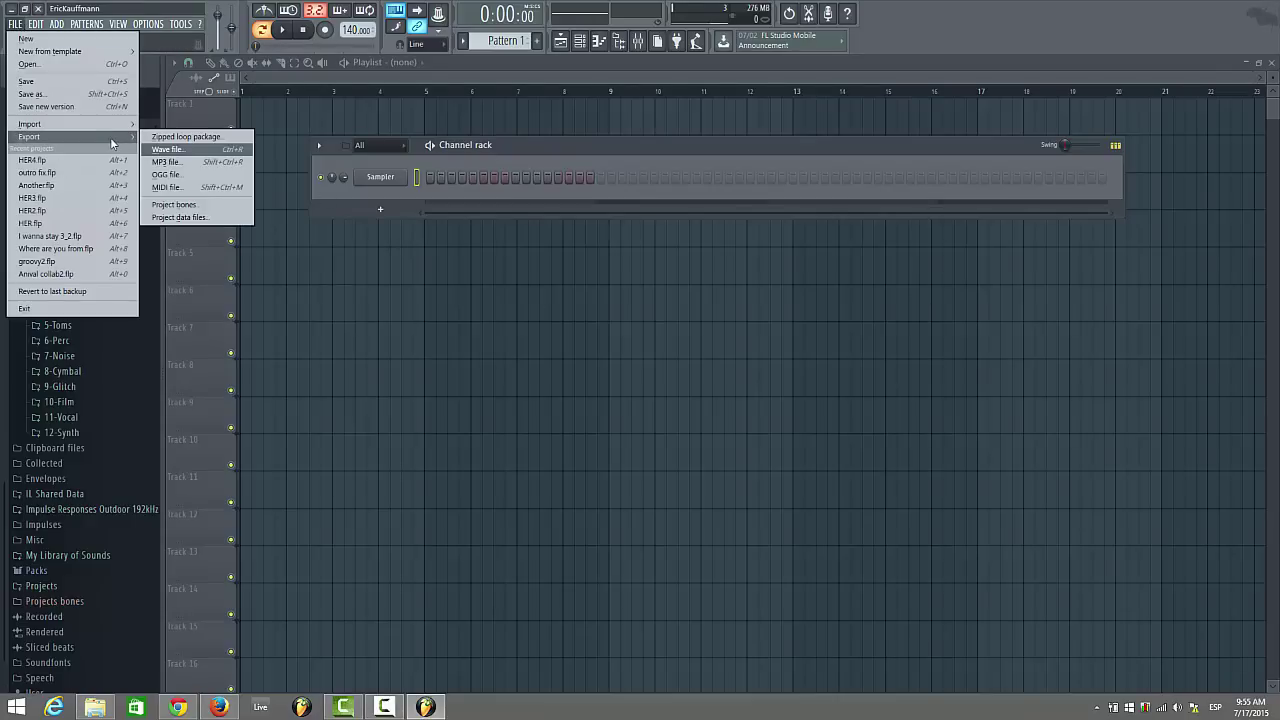
{"action": "left_click", "coordinate": [194, 168]}
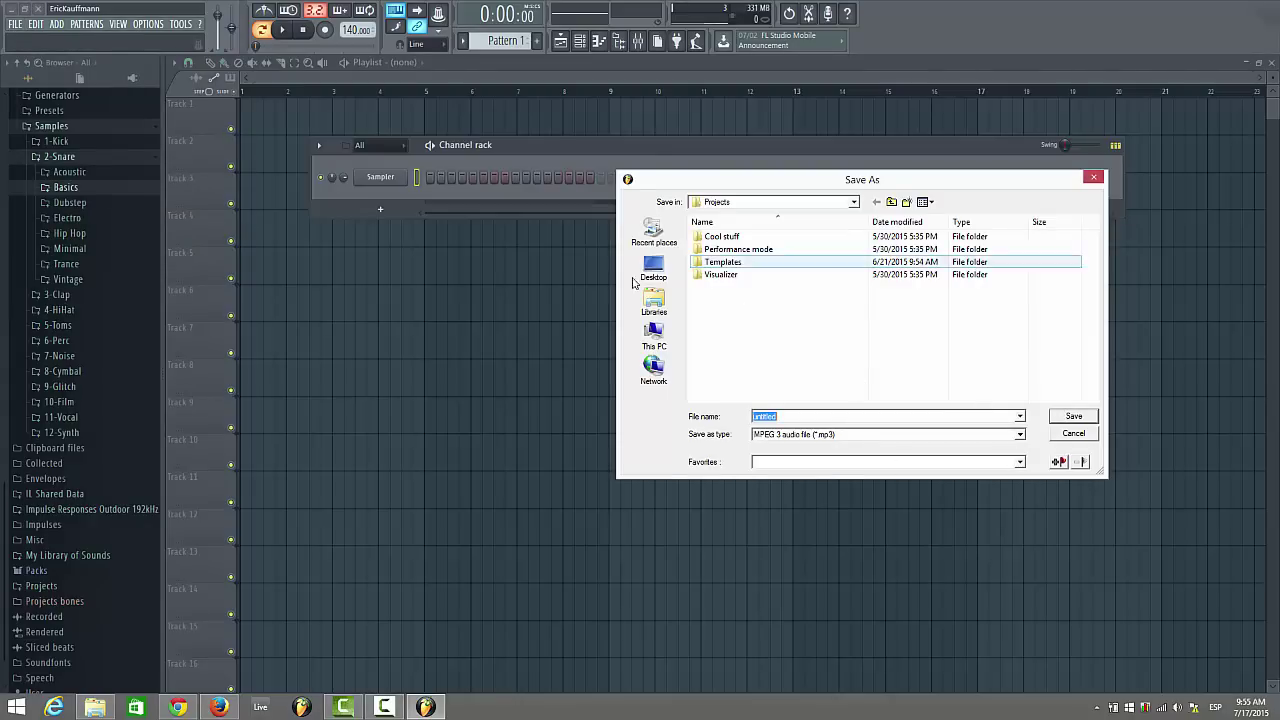
{"action": "left_click", "coordinate": [1073, 416]}
{"action": "left_click_drag", "start_coordinate": [627, 228], "coordinate": [593, 155]}
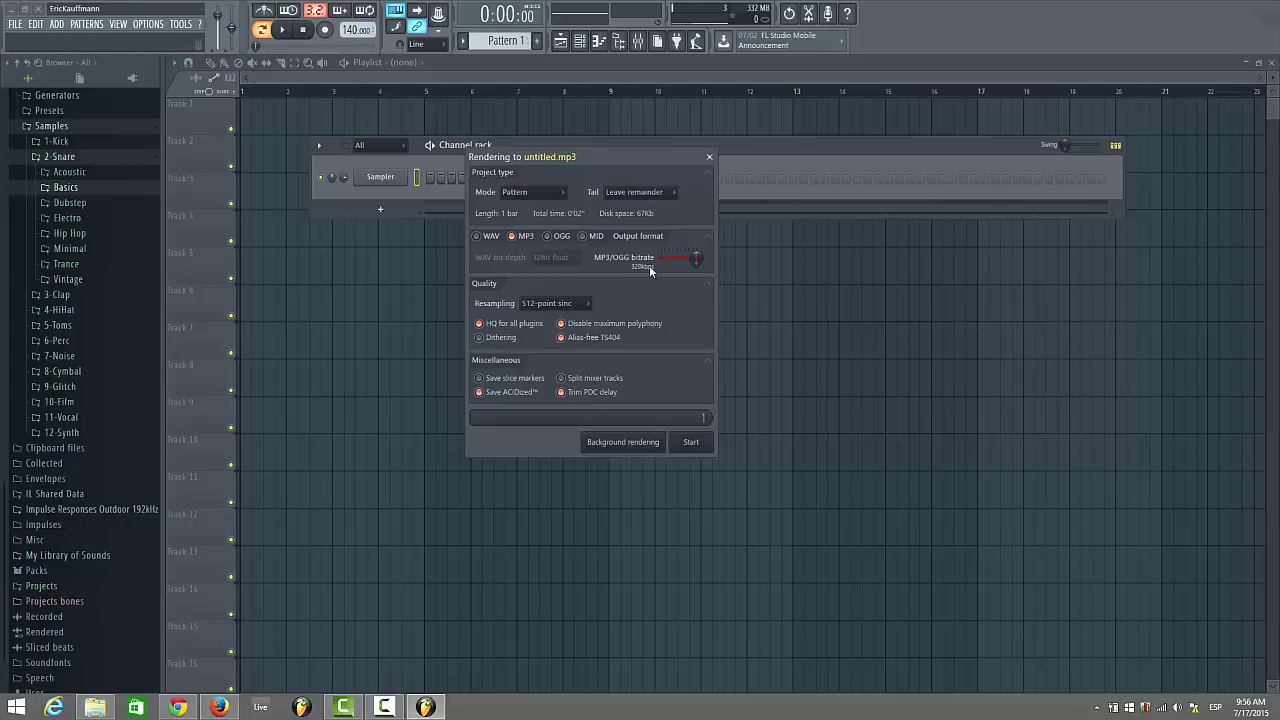
Select WAV, MP3 and OGG together as output formats for the render
{"action": "left_click", "coordinate": [478, 236]}
{"action": "left_click", "coordinate": [513, 236]}
{"action": "left_click", "coordinate": [485, 236], "text": "ctrl"}
{"action": "left_click", "coordinate": [521, 238], "text": "ctrl"}
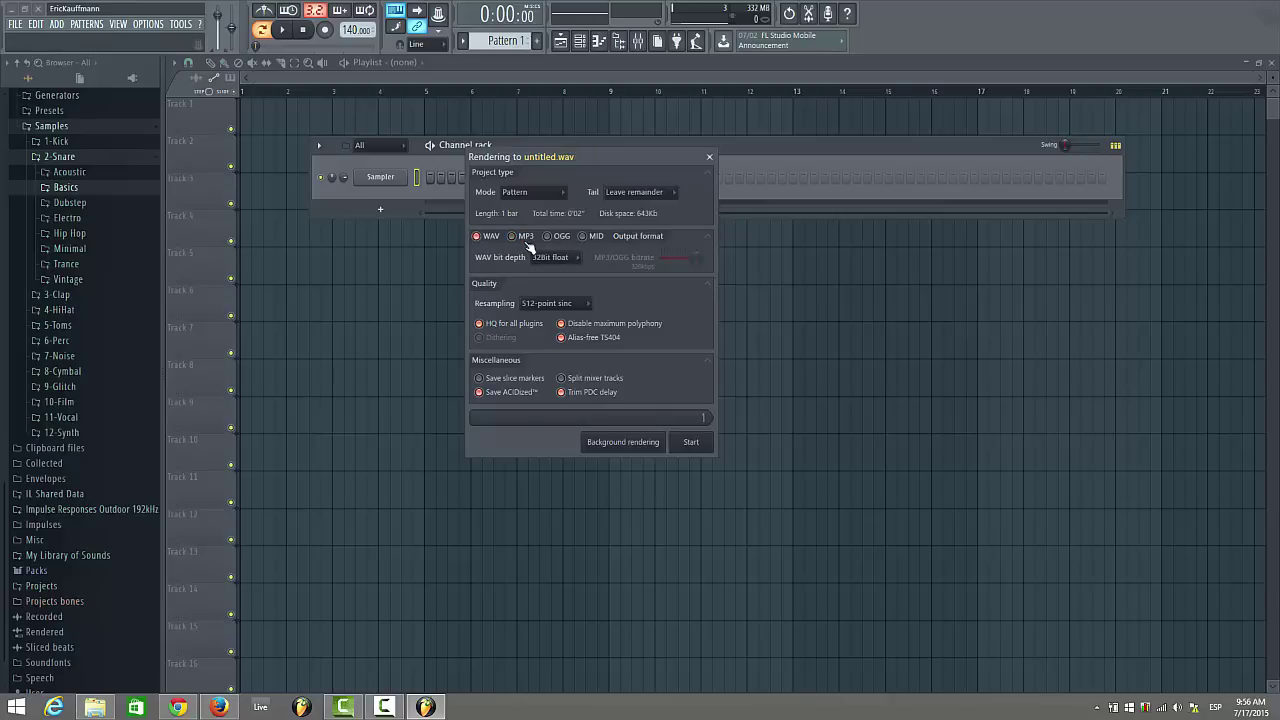
{"action": "left_click", "coordinate": [553, 237], "text": "ctrl"}
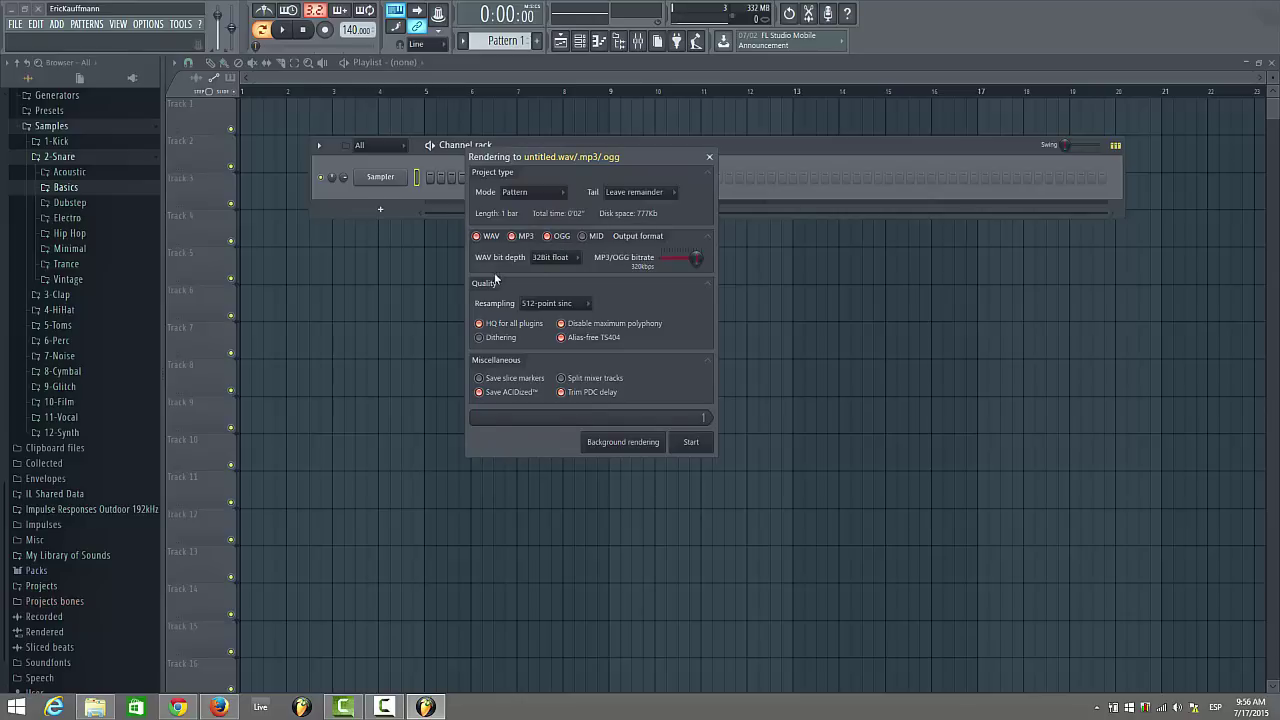
Deselect the OGG, MP3 and WAV output formats
{"action": "left_click", "coordinate": [553, 237], "text": "ctrl"}
{"action": "left_click", "coordinate": [515, 237], "text": "ctrl"}
{"action": "left_click", "coordinate": [491, 238], "text": "ctrl"}
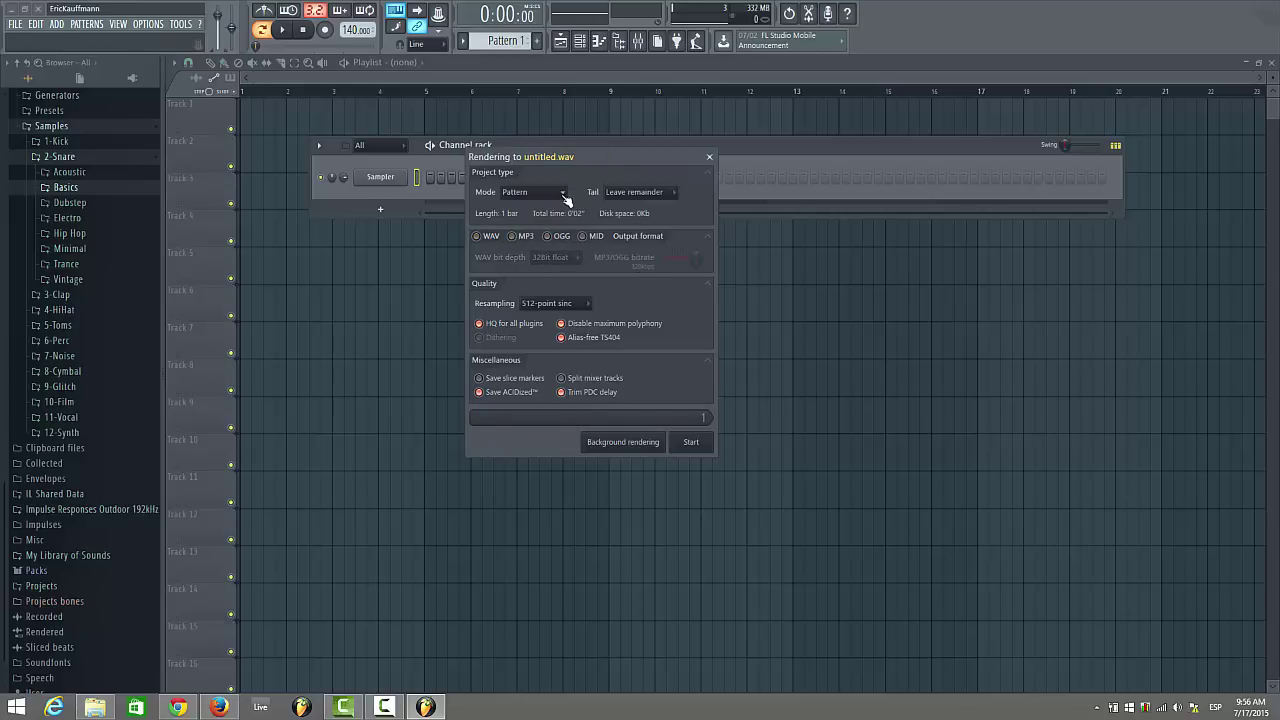
Set the rendering mode to Full song
{"action": "left_click", "coordinate": [560, 192]}
{"action": "left_click", "coordinate": [520, 206]}
{"action": "left_click", "coordinate": [540, 192]}
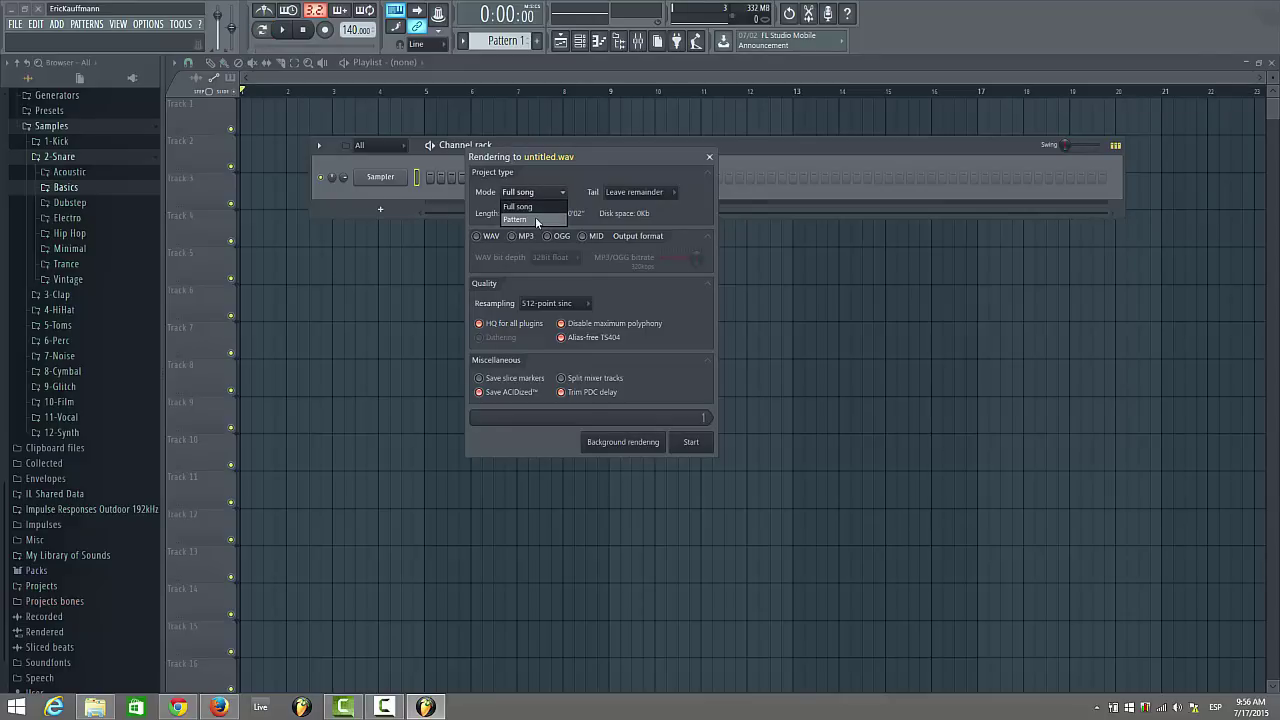
{"action": "left_click", "coordinate": [538, 206]}
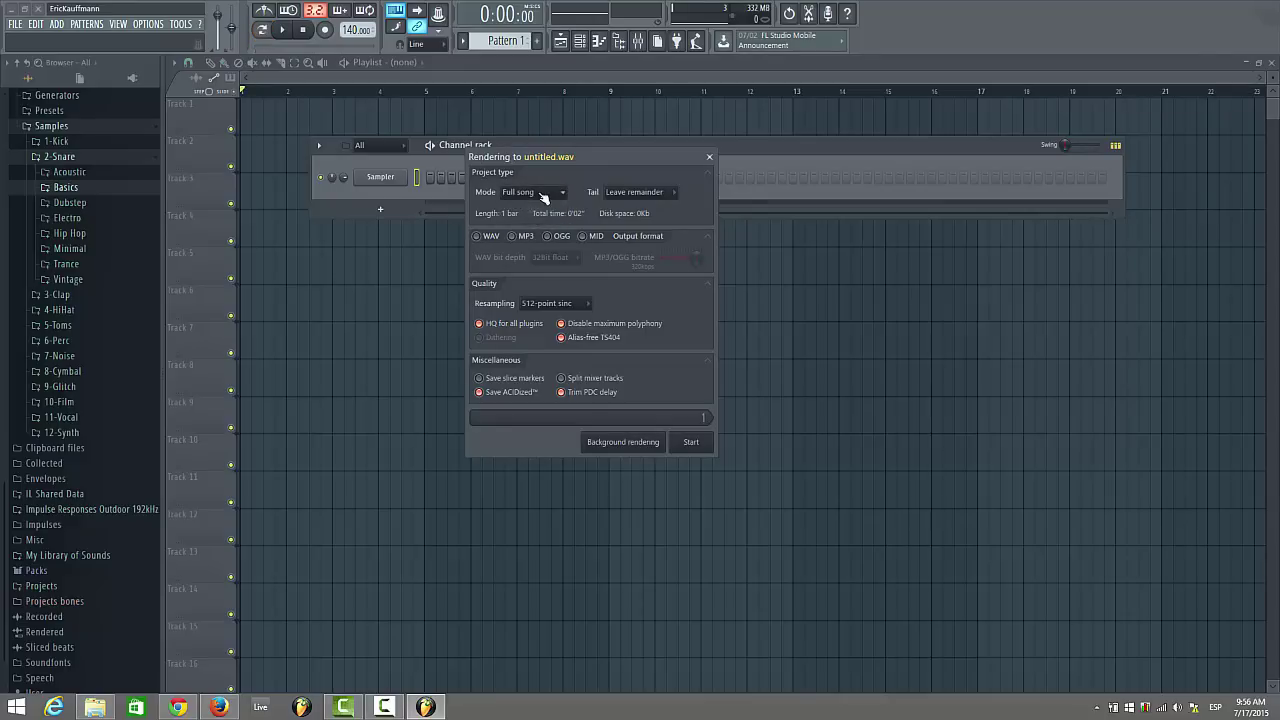
Examine the available tail options, including Cut remainder, without choosing a different one
{"action": "left_click", "coordinate": [650, 192]}
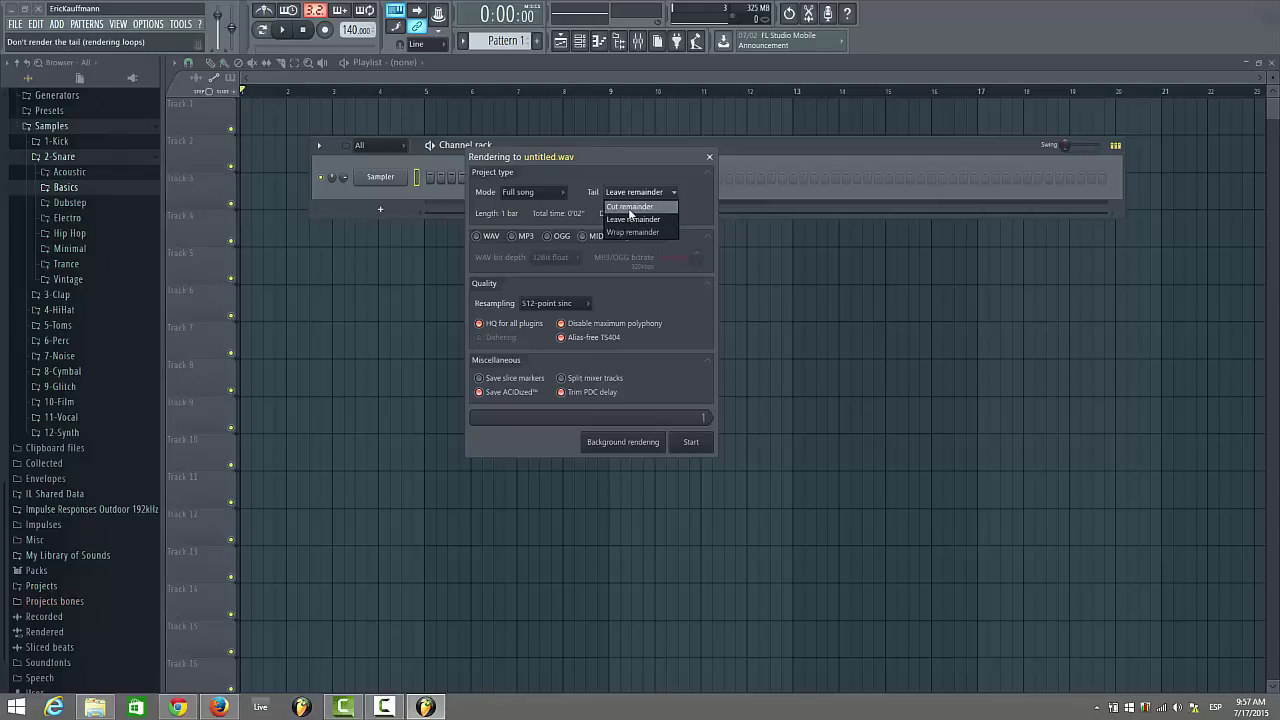
{"action": "left_click", "coordinate": [626, 179]}
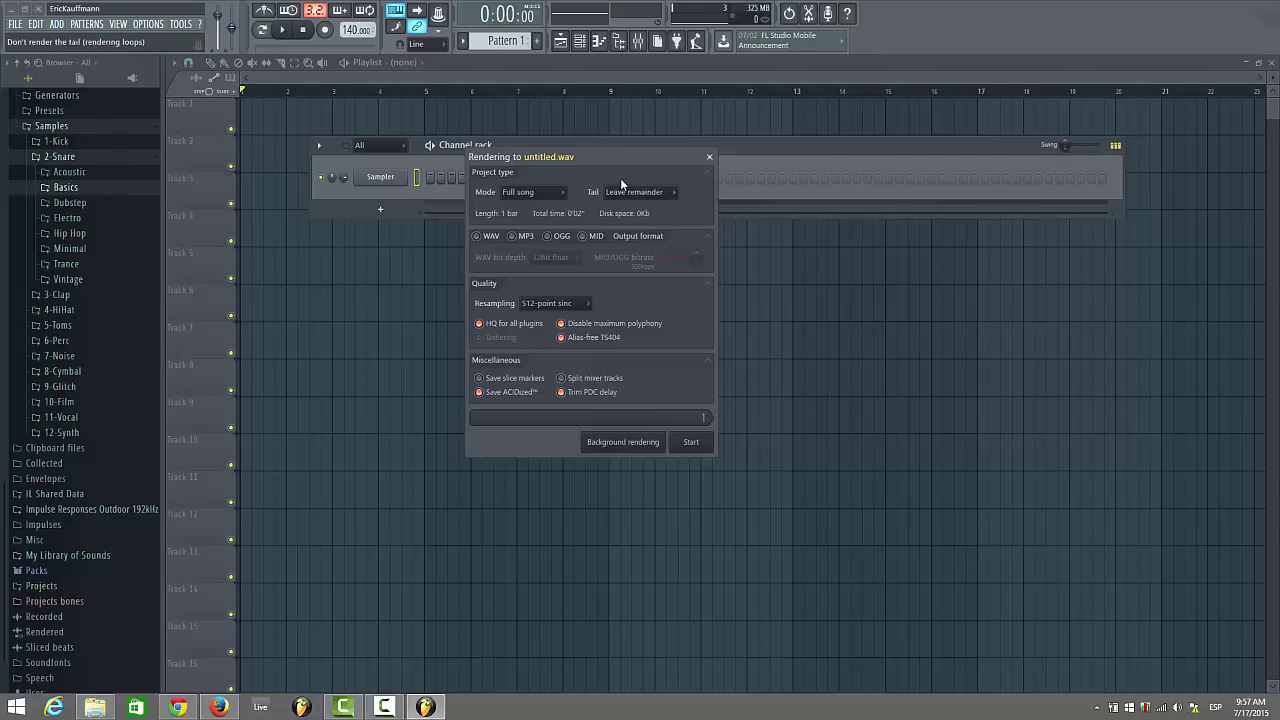
{"action": "left_click", "coordinate": [645, 191]}
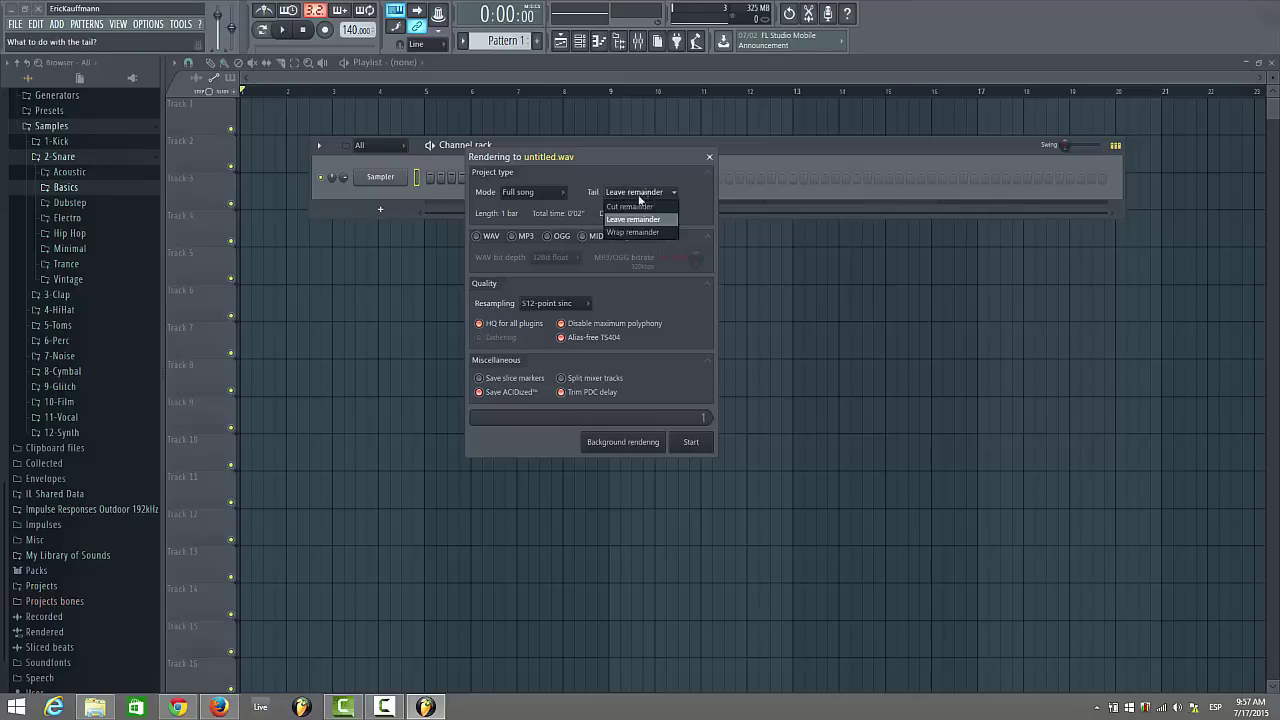
{"action": "left_click", "coordinate": [635, 171]}
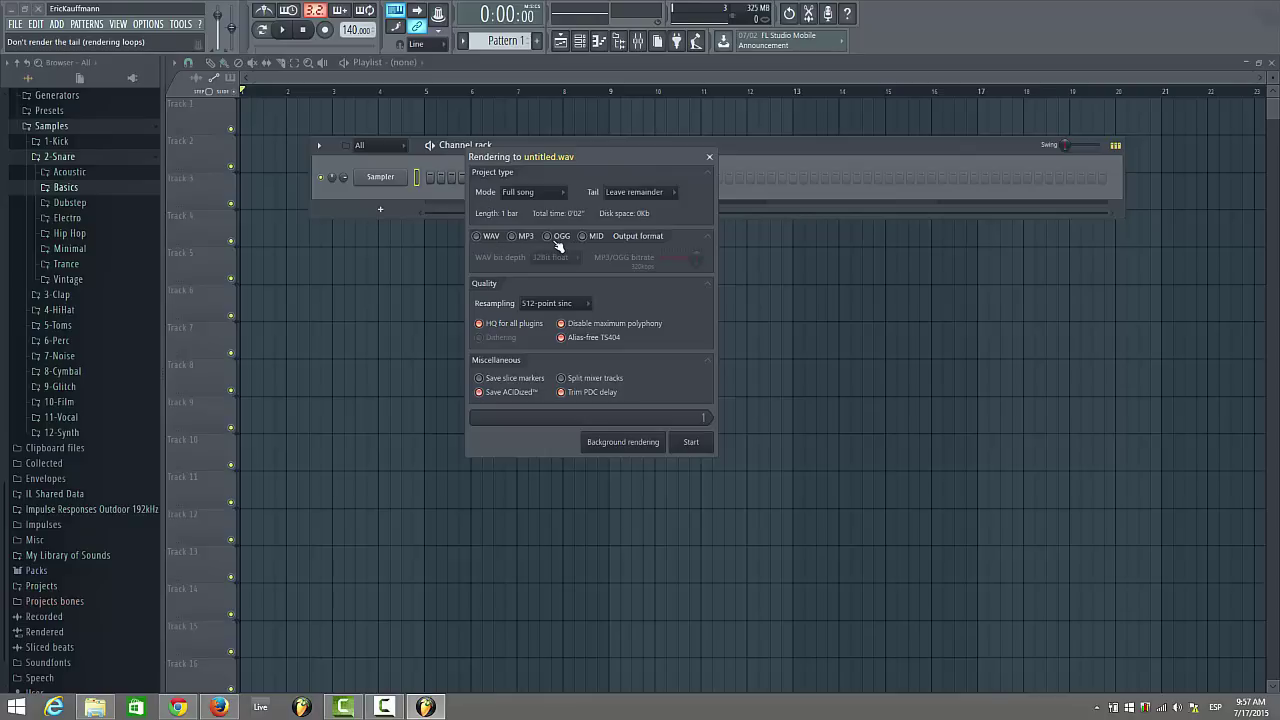
Select WAV output with a 16Bit int bit depth and try dithering, switching it on and off
{"action": "left_click", "coordinate": [487, 238]}
{"action": "left_click", "coordinate": [570, 257]}
{"action": "left_click", "coordinate": [559, 270]}
{"action": "left_click", "coordinate": [480, 338]}
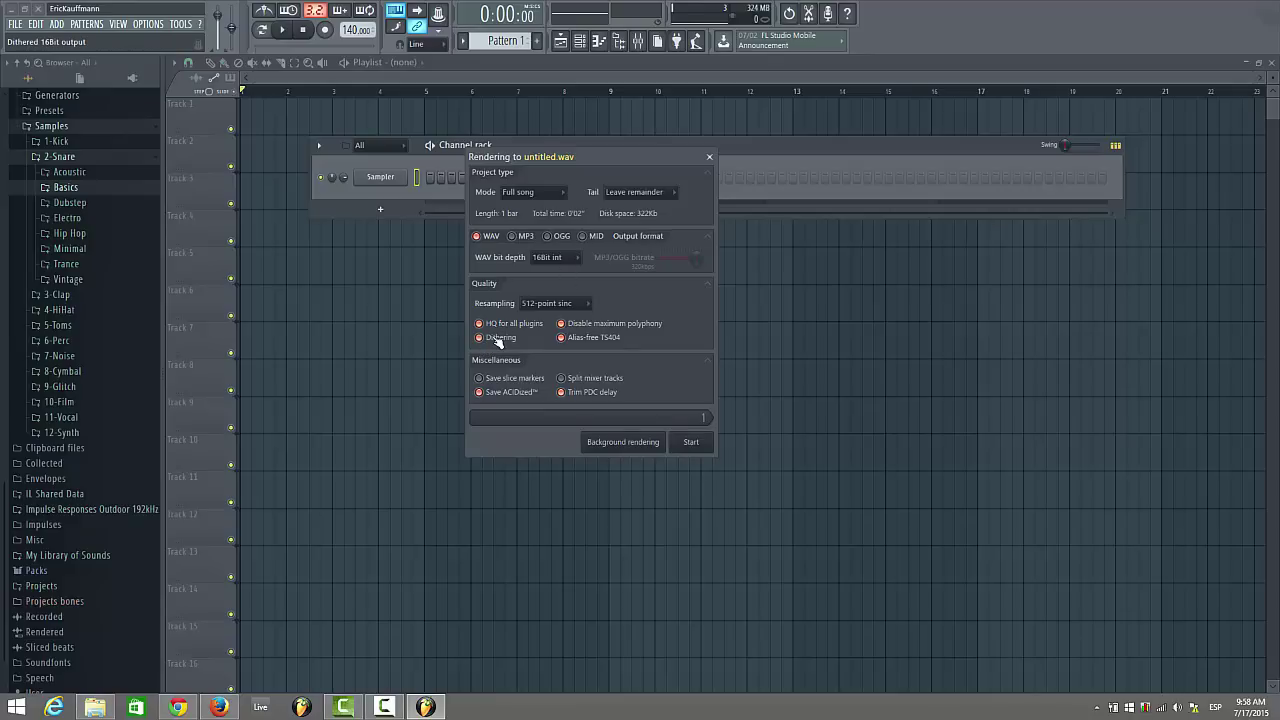
{"action": "left_click", "coordinate": [497, 339]}
Try the higher WAV bit depths, choosing 24Bit int and 32Bit float
{"action": "left_click", "coordinate": [548, 257]}
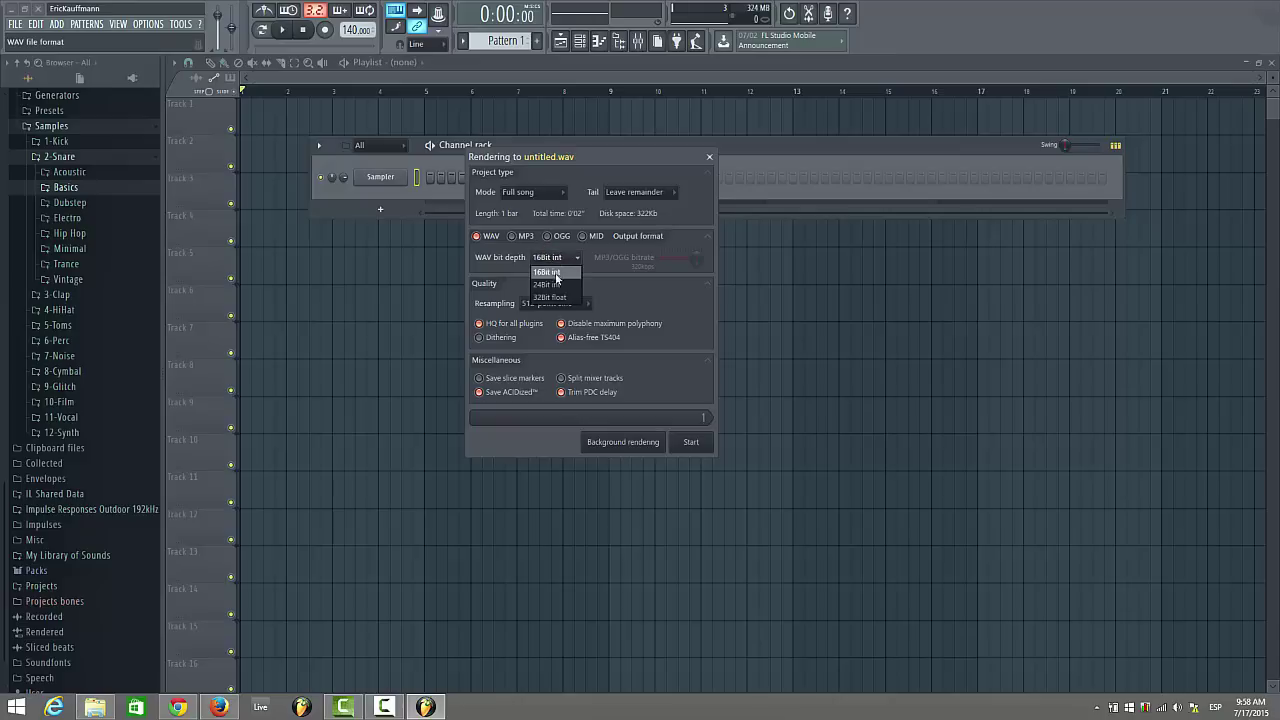
{"action": "left_click", "coordinate": [560, 286]}
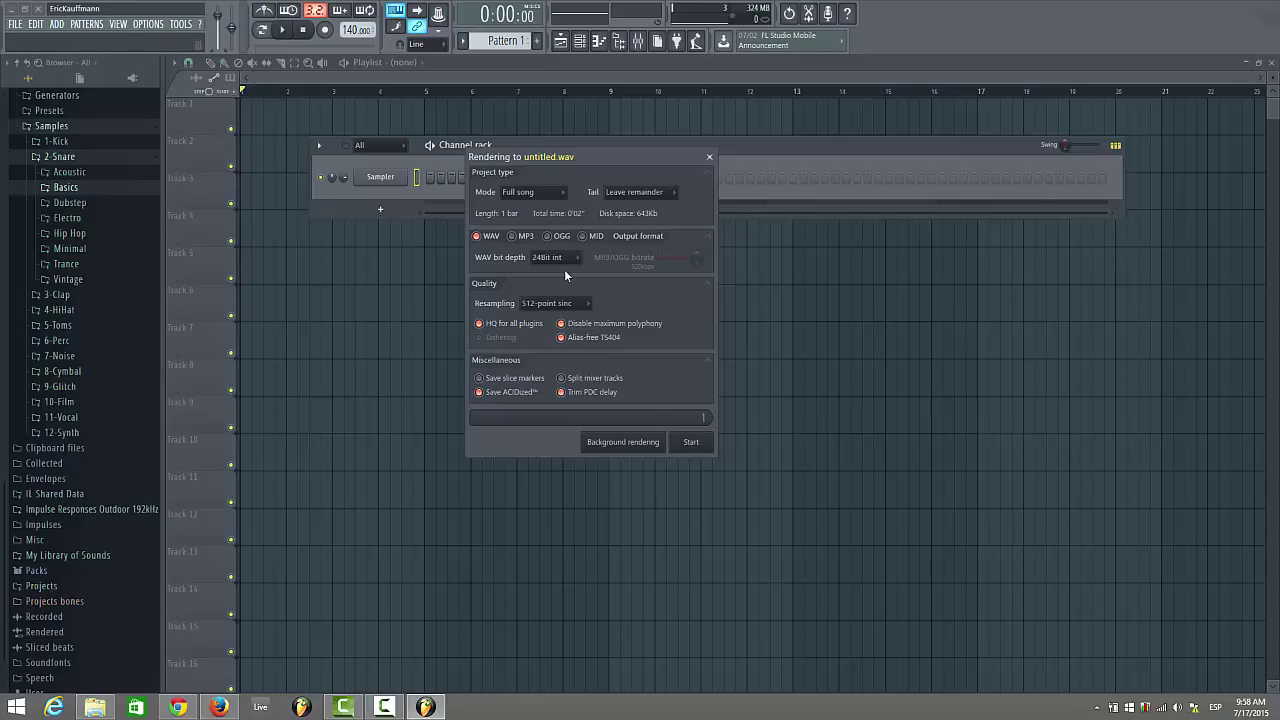
{"action": "left_click", "coordinate": [558, 258]}
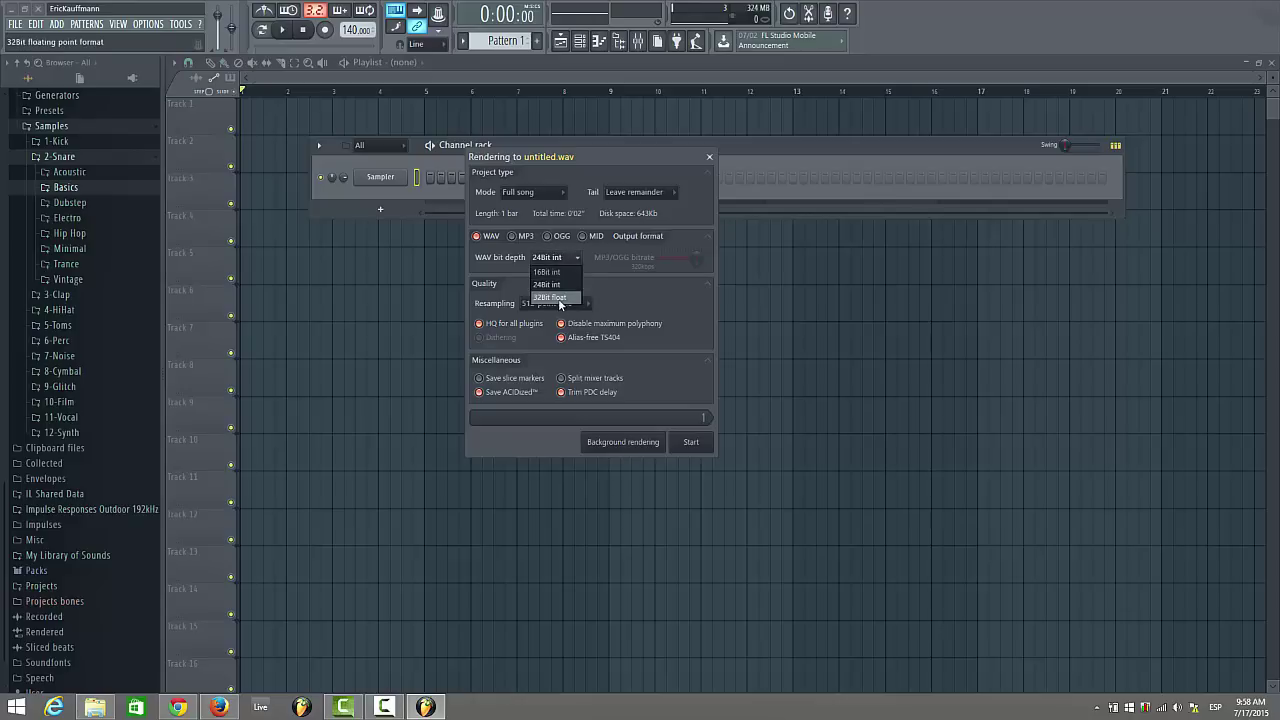
{"action": "left_click", "coordinate": [558, 298]}
{"action": "left_click", "coordinate": [555, 262]}
{"action": "left_click", "coordinate": [557, 265]}
Move the rendering window higher and set the WAV bit depth to 24Bit int
{"action": "left_click_drag", "start_coordinate": [597, 156], "coordinate": [574, 97]}
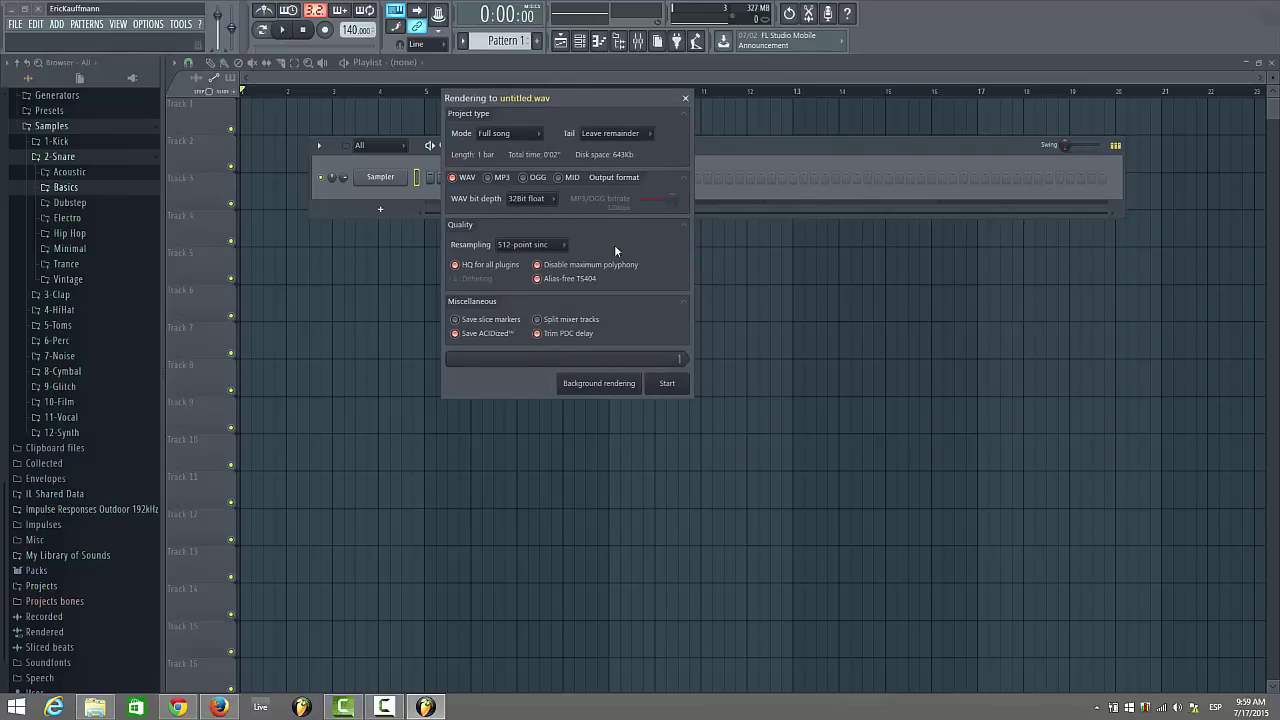
{"action": "left_click", "coordinate": [542, 202]}
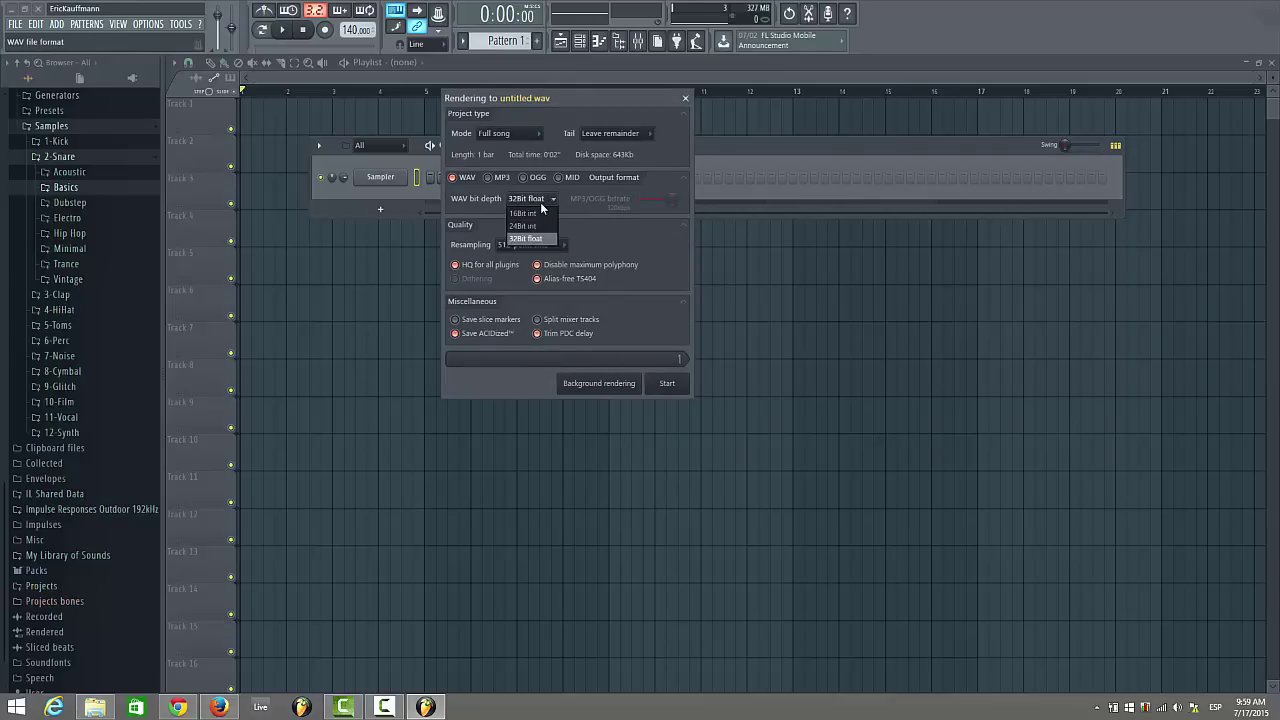
{"action": "left_click", "coordinate": [520, 227]}
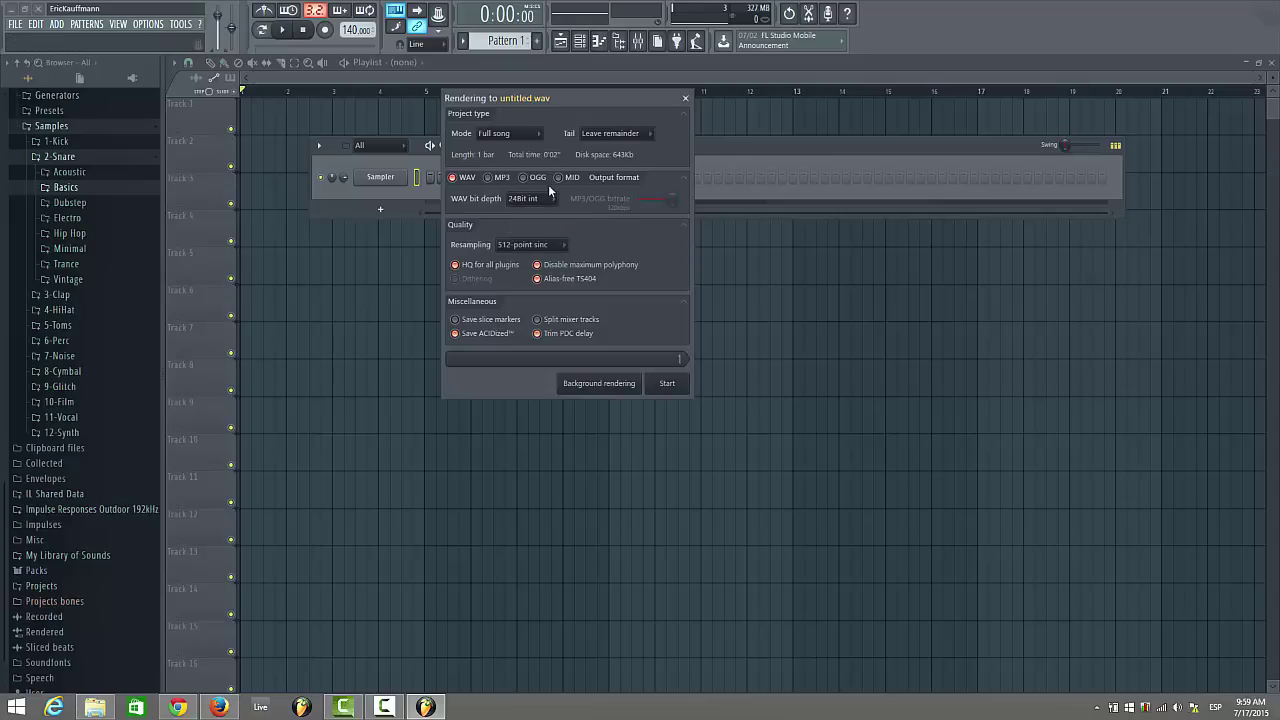
Set the output to MP3 at 320kbps, trying OGG and WAV before returning to MP3 only
{"action": "left_click", "coordinate": [496, 178]}
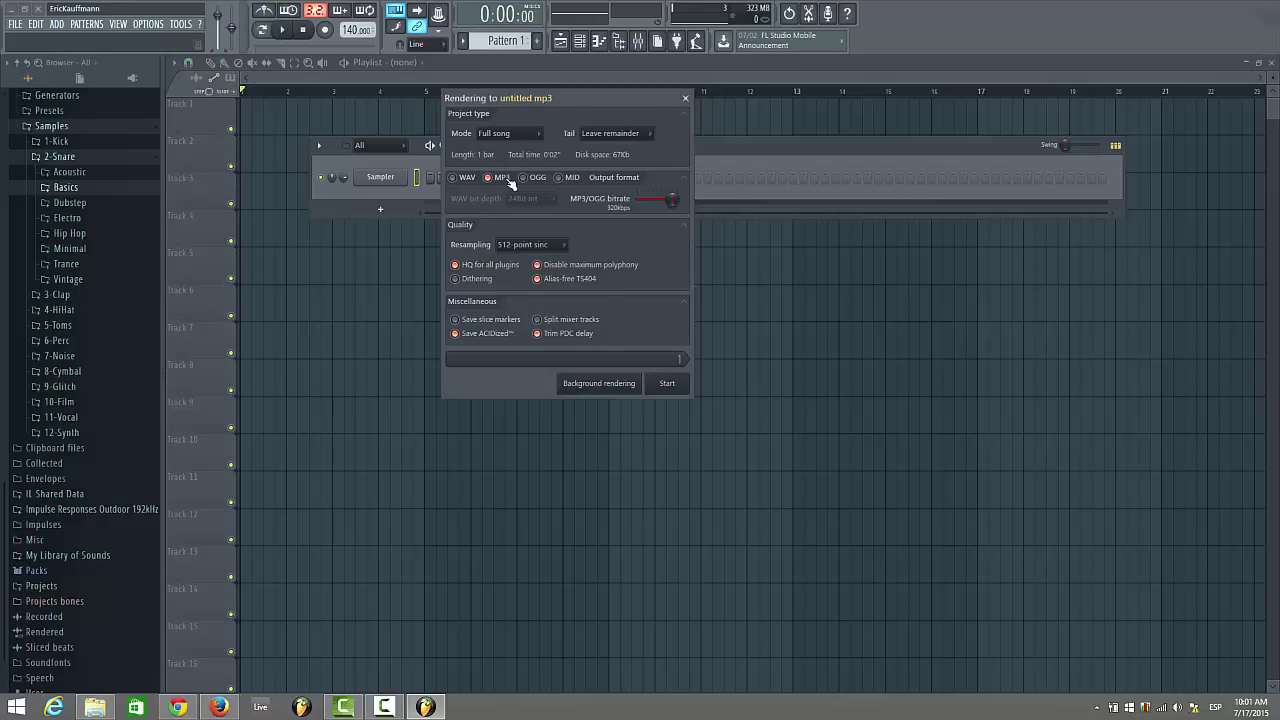
{"action": "mouse_move", "coordinate": [672, 199]}
{"action": "left_mouse_down"}
{"action": "mouse_move", "coordinate": [658, 200]}
{"action": "mouse_move", "coordinate": [676, 203]}
{"action": "left_mouse_up"}
{"action": "left_click", "coordinate": [530, 178]}
{"action": "left_click_drag", "start_coordinate": [677, 201], "coordinate": [680, 199]}
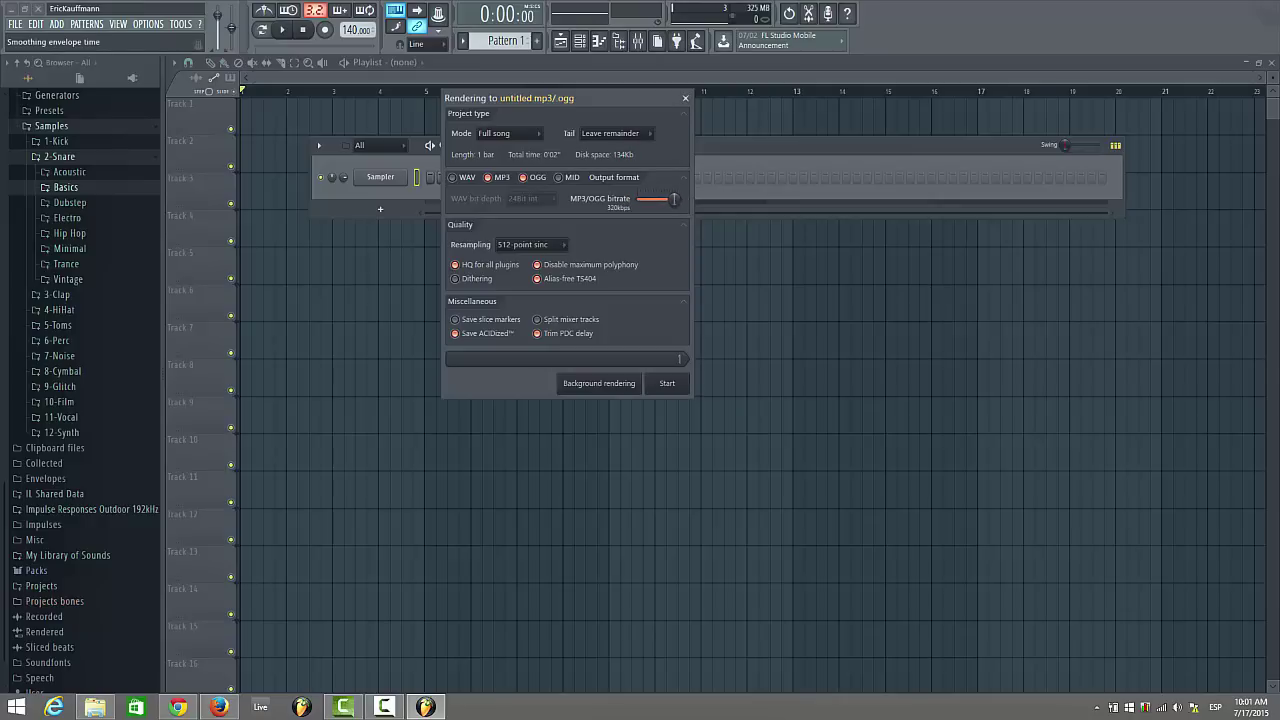
{"action": "left_click", "coordinate": [530, 179]}
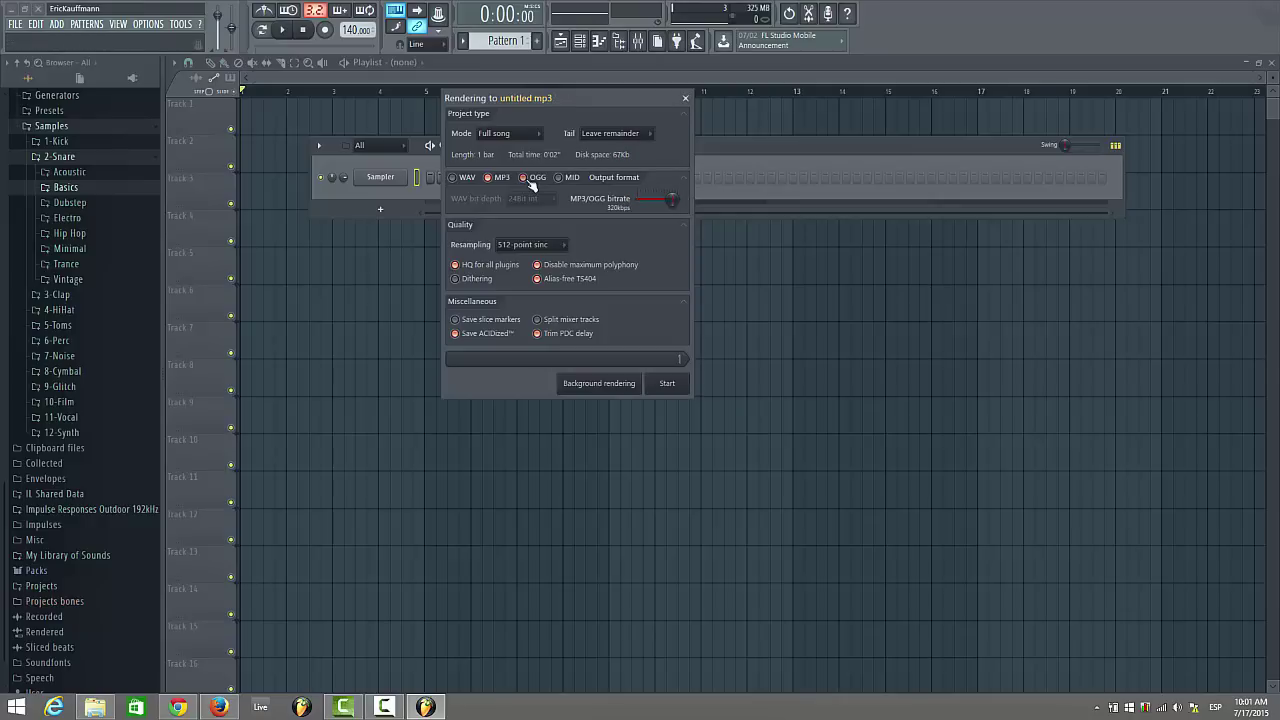
{"action": "left_click", "coordinate": [472, 178]}
{"action": "left_click", "coordinate": [562, 281]}
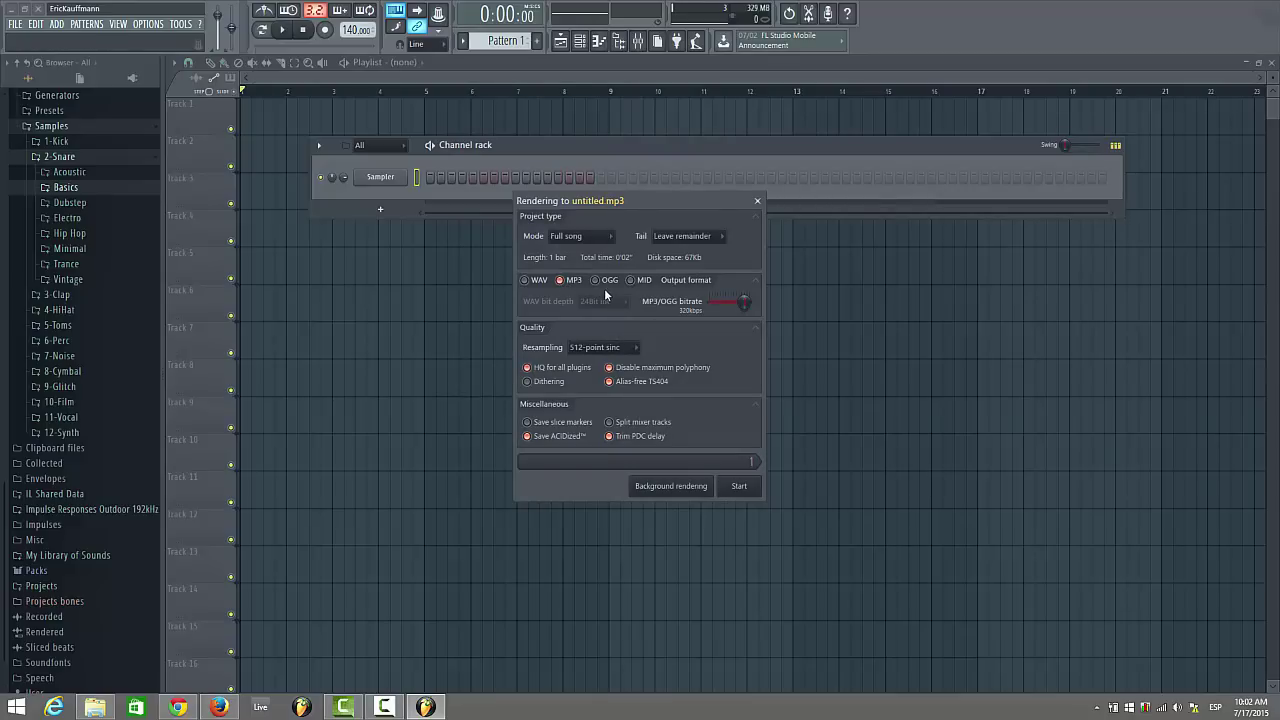
Try 64-point sinc resampling and return to 512-point sinc
{"action": "left_click", "coordinate": [620, 346]}
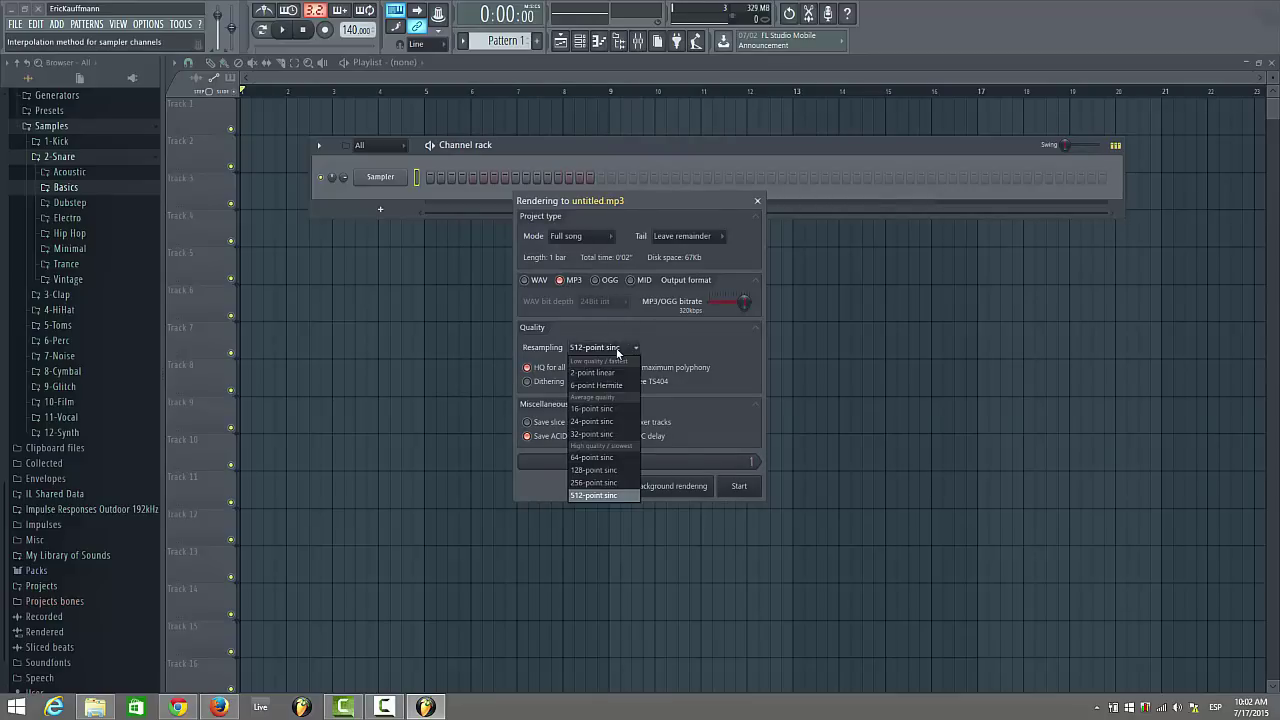
{"action": "left_click", "coordinate": [599, 458]}
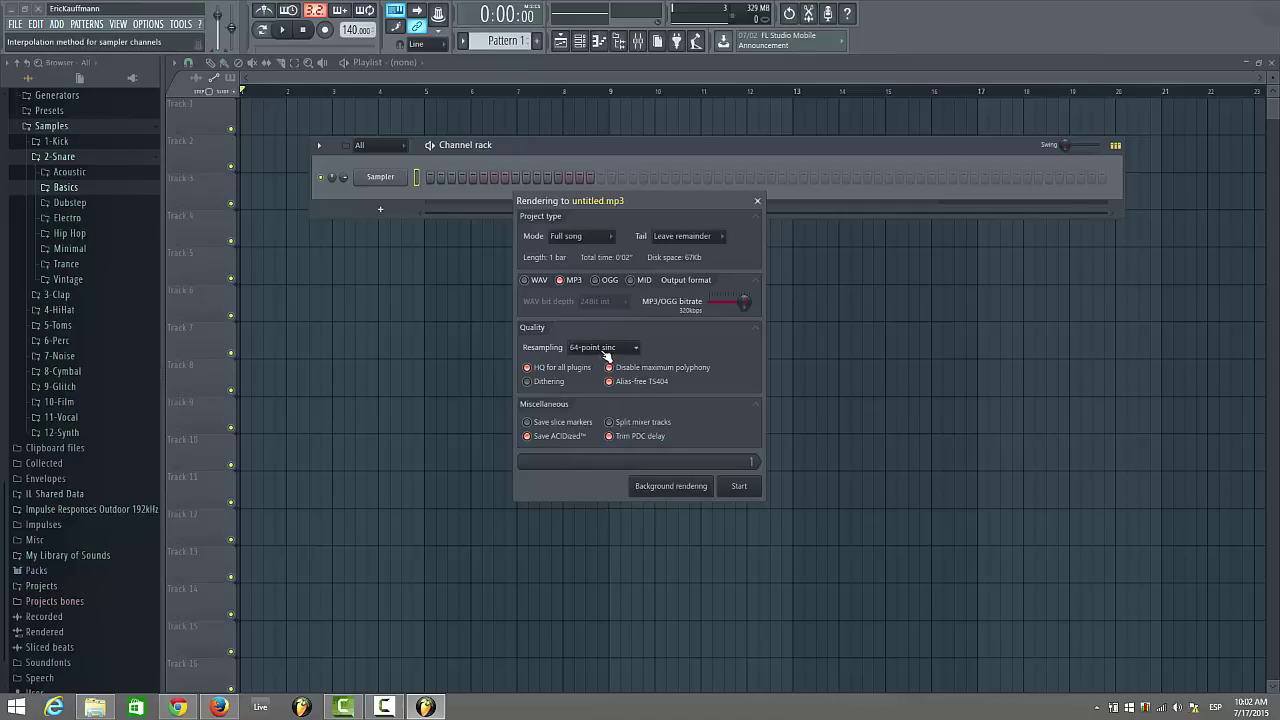
{"action": "left_click", "coordinate": [603, 349]}
{"action": "left_click", "coordinate": [594, 495]}
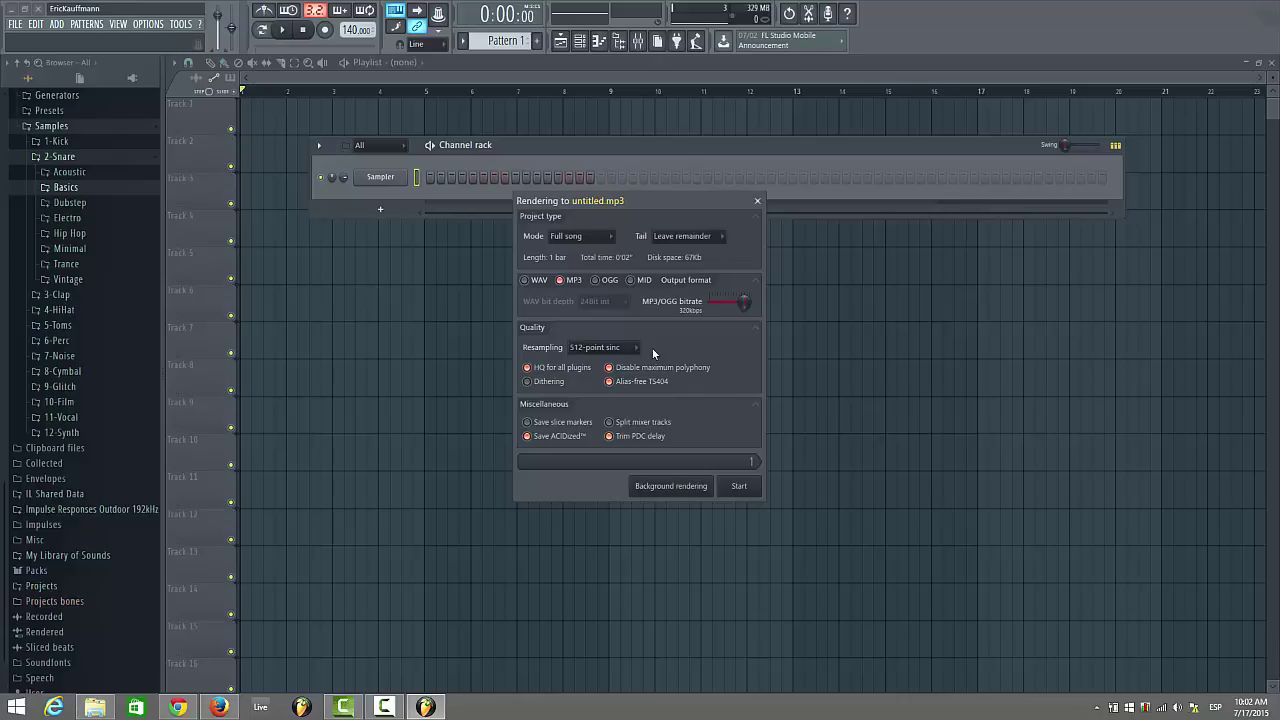
Try the fastest resampling quality, 2-point linear, and set it back to 512-point sinc
{"action": "left_click", "coordinate": [612, 347]}
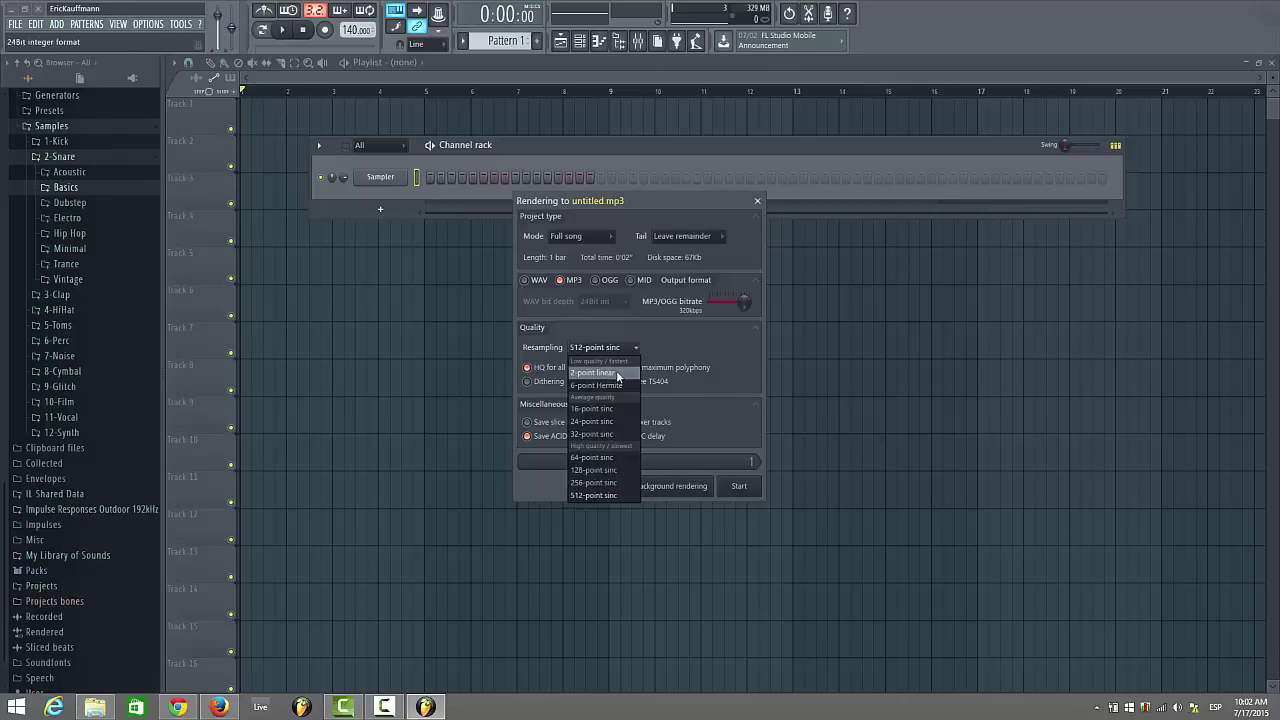
{"action": "left_click", "coordinate": [618, 373]}
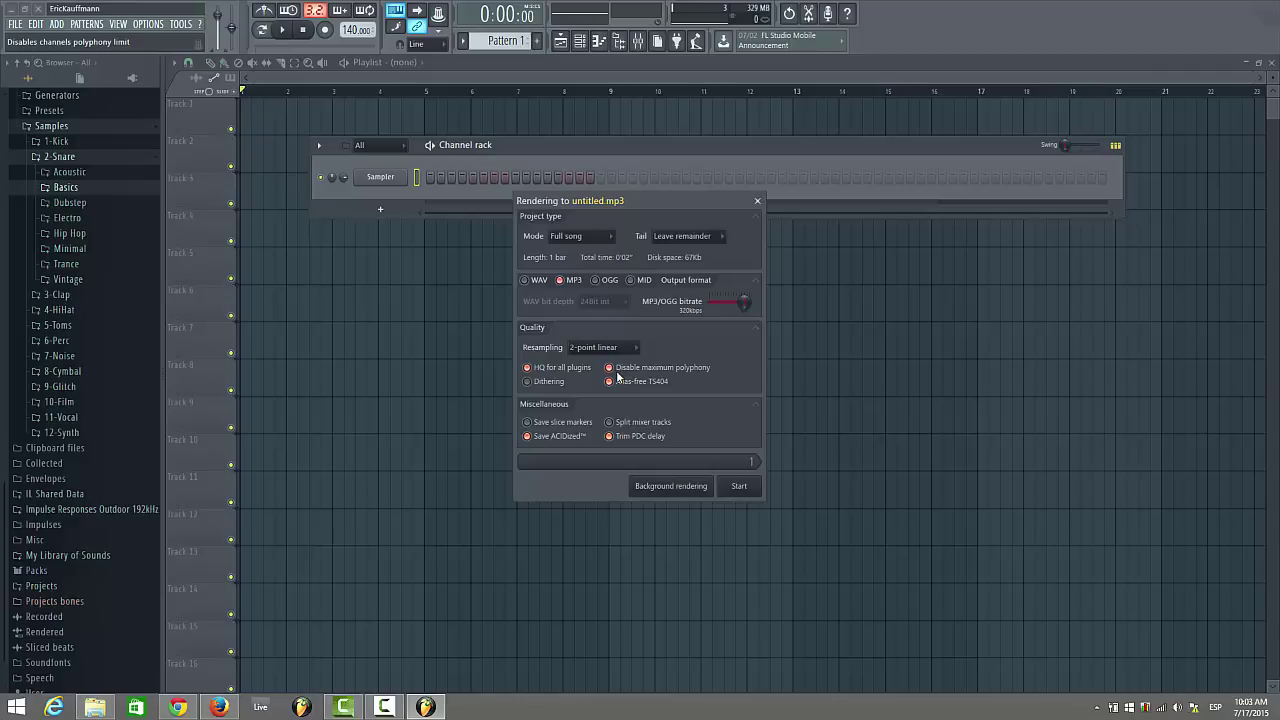
{"action": "left_click", "coordinate": [604, 347]}
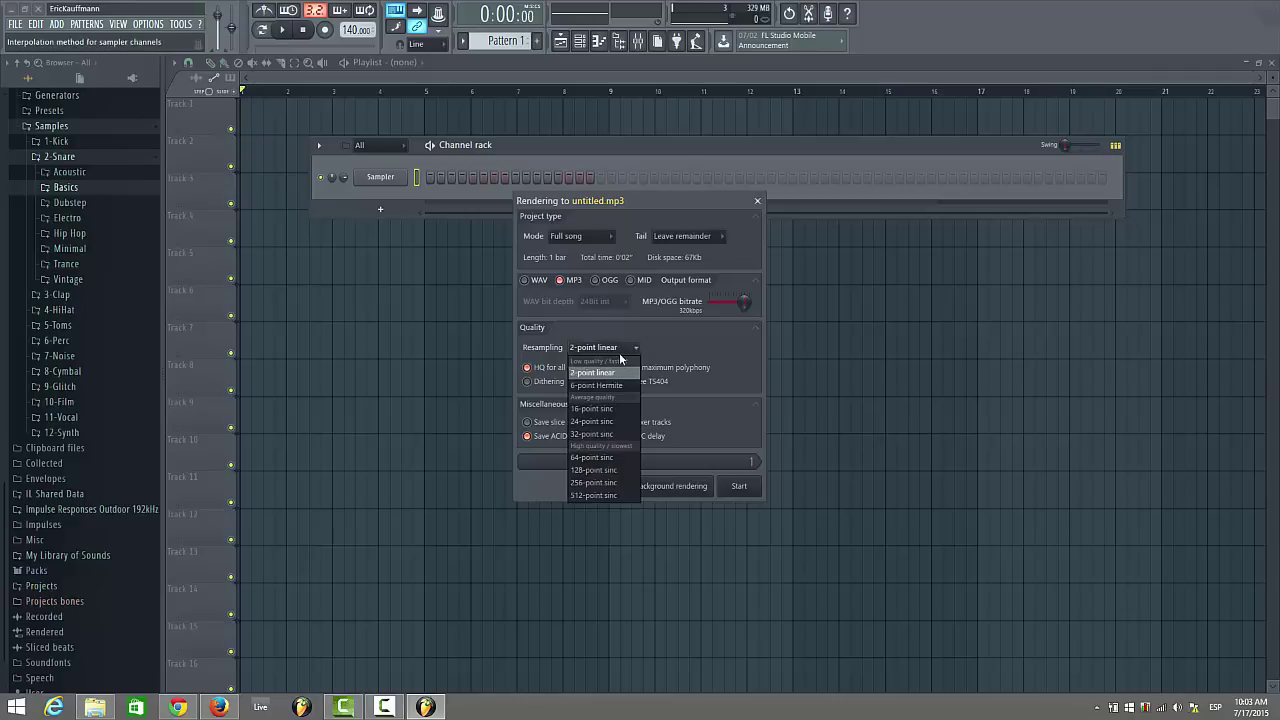
{"action": "left_click", "coordinate": [595, 495]}
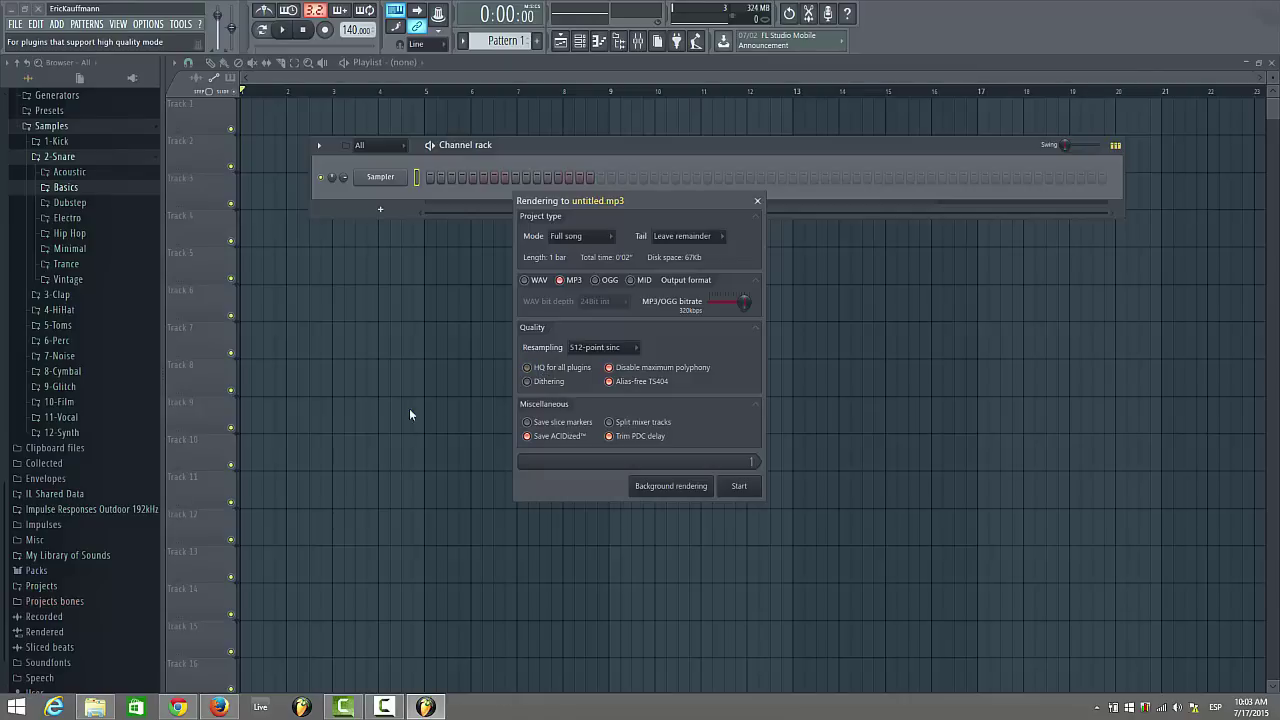
Enable HQ for all plugins and switch the output to WAV with a 16Bit int bit depth
{"action": "left_click", "coordinate": [545, 371]}
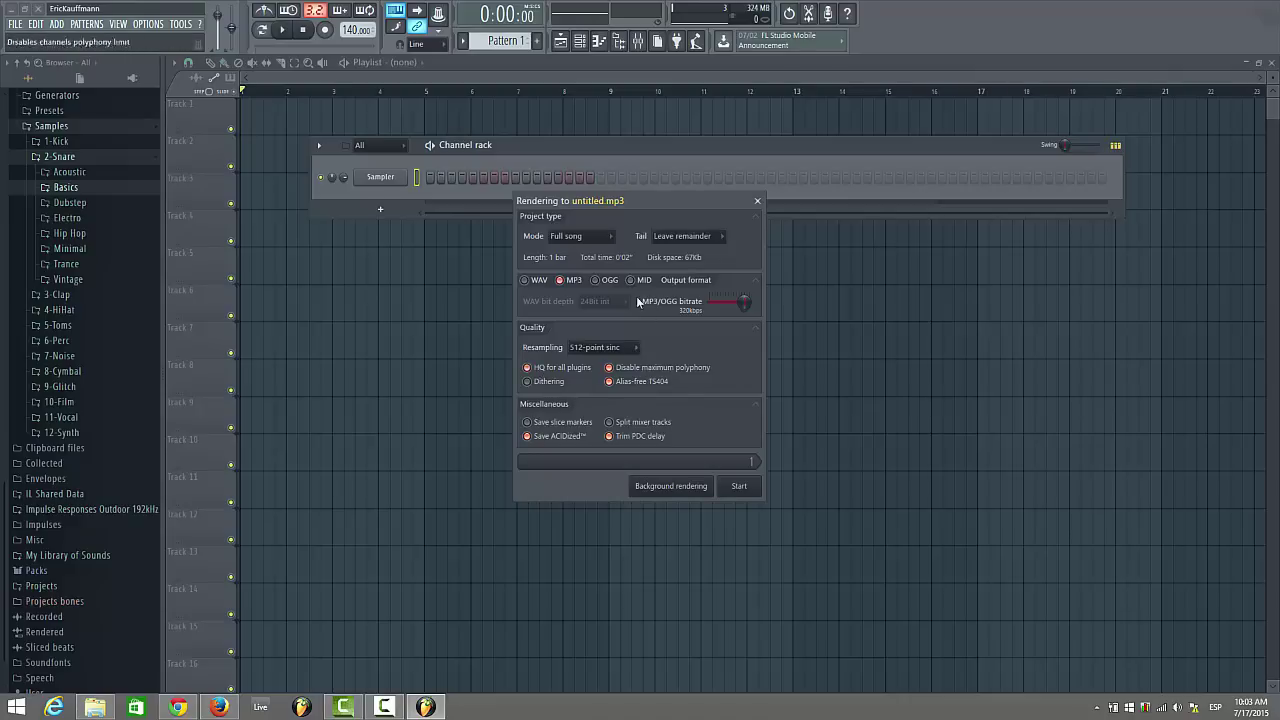
{"action": "left_click", "coordinate": [541, 382]}
{"action": "left_click", "coordinate": [525, 280]}
{"action": "left_click", "coordinate": [600, 301]}
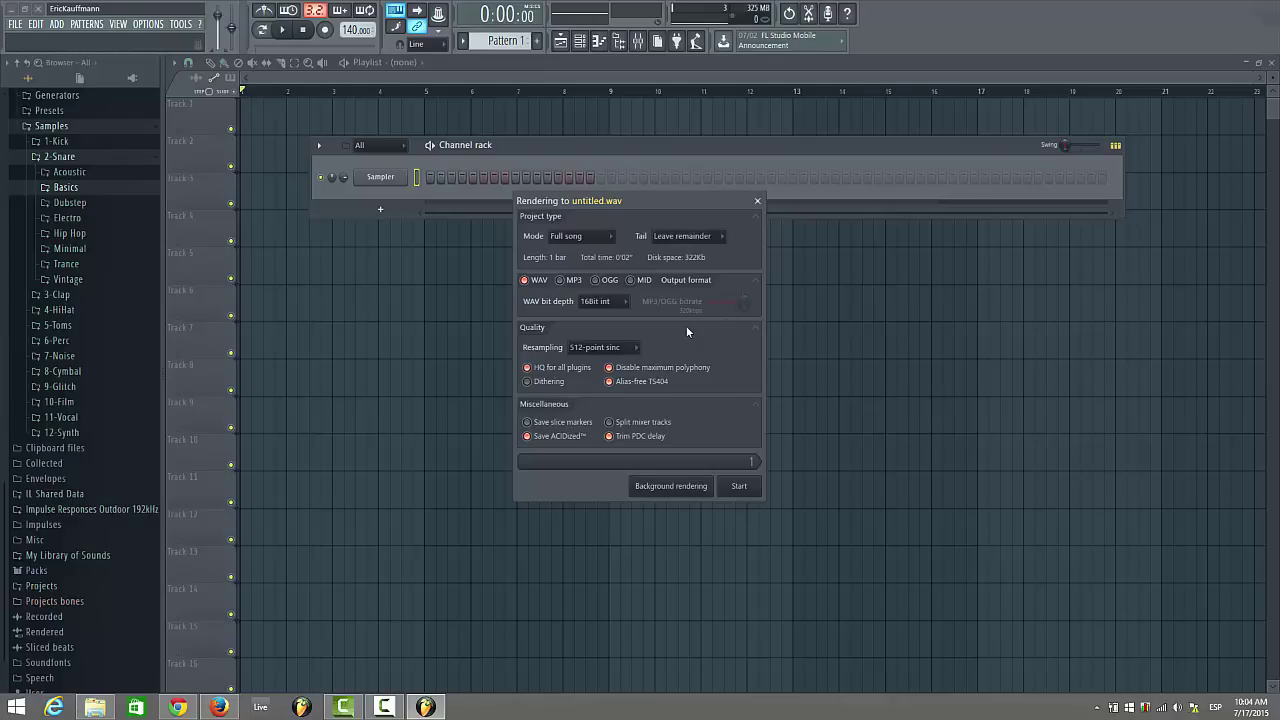
Add MP3 output at 320kbps alongside WAV and review the resampling options
{"action": "left_click", "coordinate": [560, 280]}
{"action": "mouse_move", "coordinate": [743, 297]}
{"action": "left_mouse_down"}
{"action": "mouse_move", "coordinate": [695, 292]}
{"action": "mouse_move", "coordinate": [748, 289]}
{"action": "left_mouse_up"}
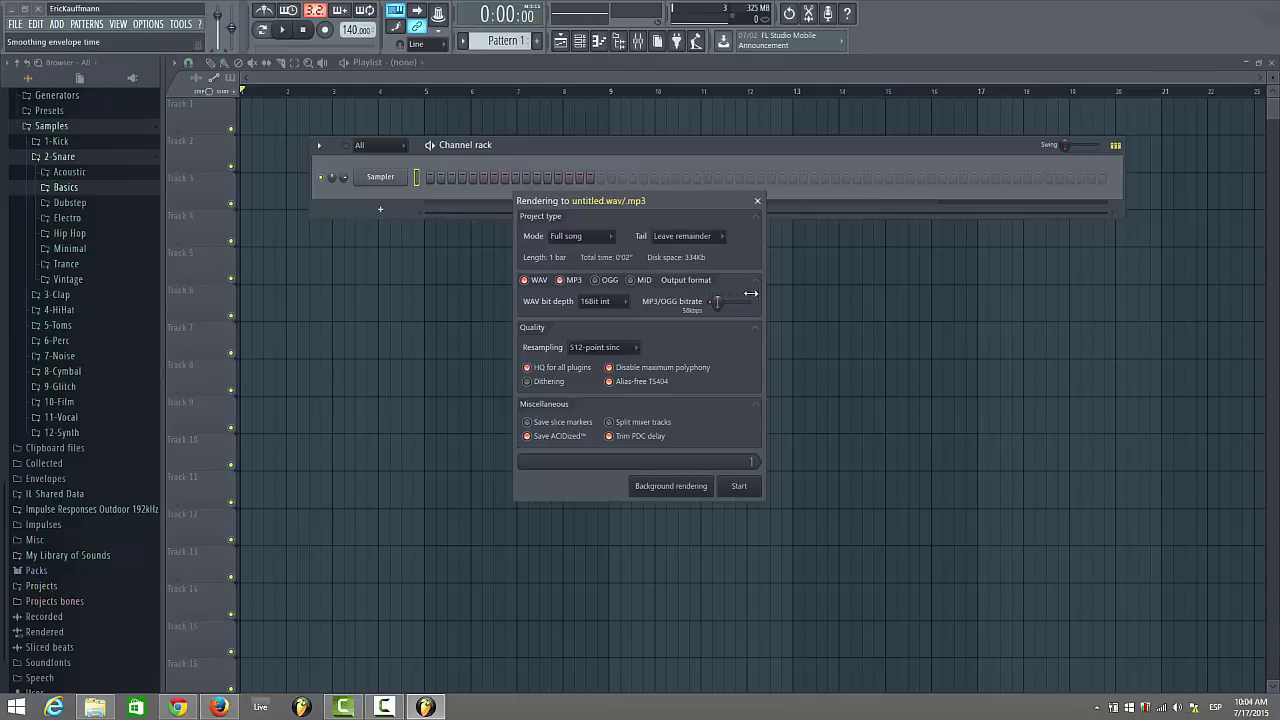
{"action": "left_click", "coordinate": [603, 347]}
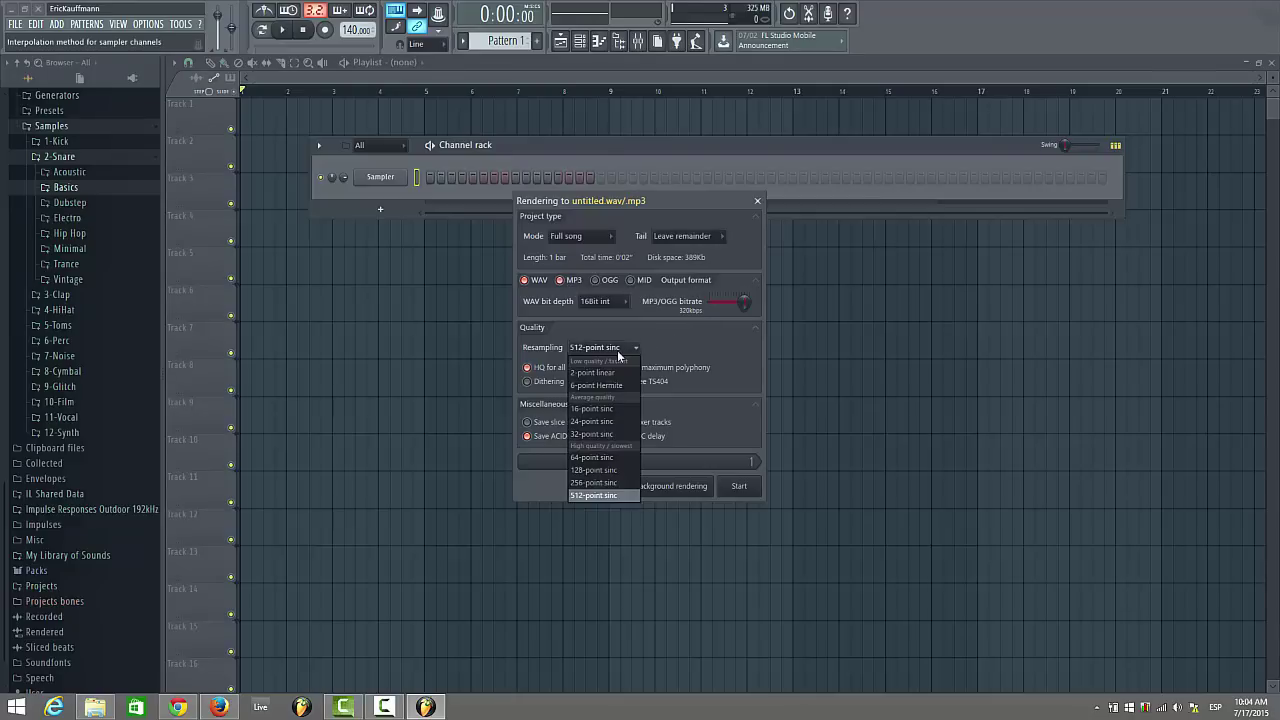
{"action": "left_click", "coordinate": [615, 408]}
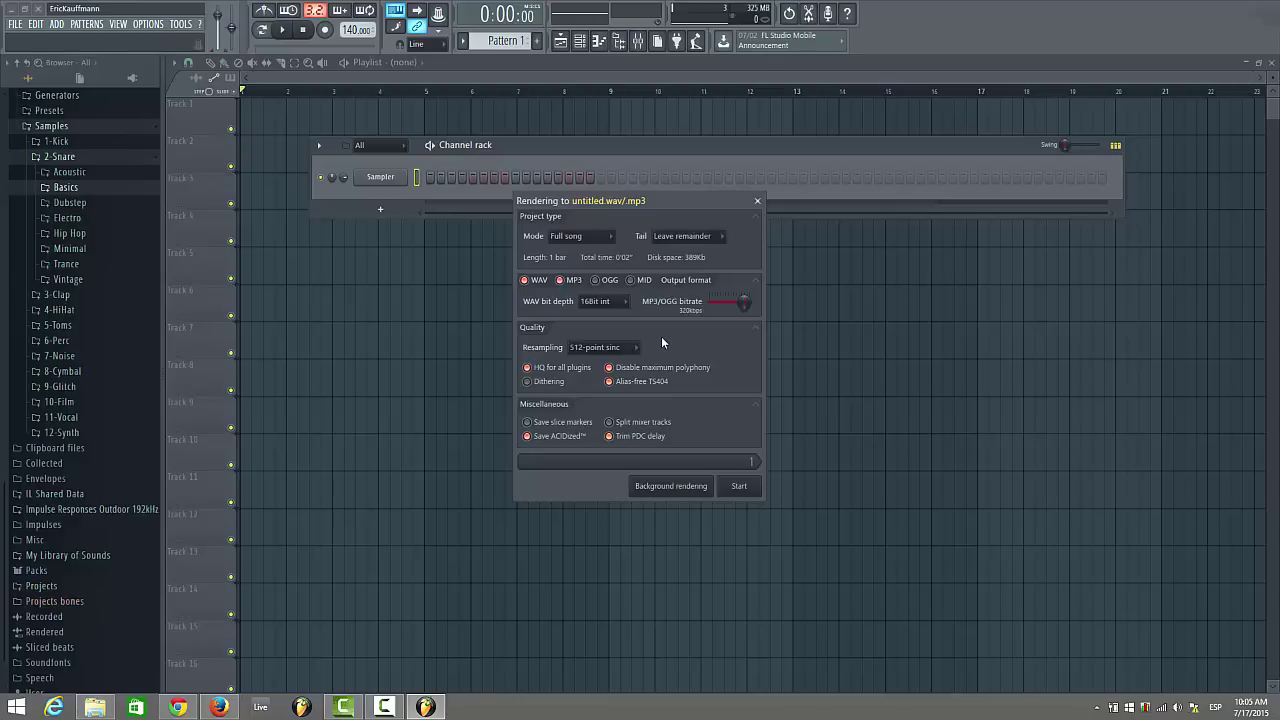